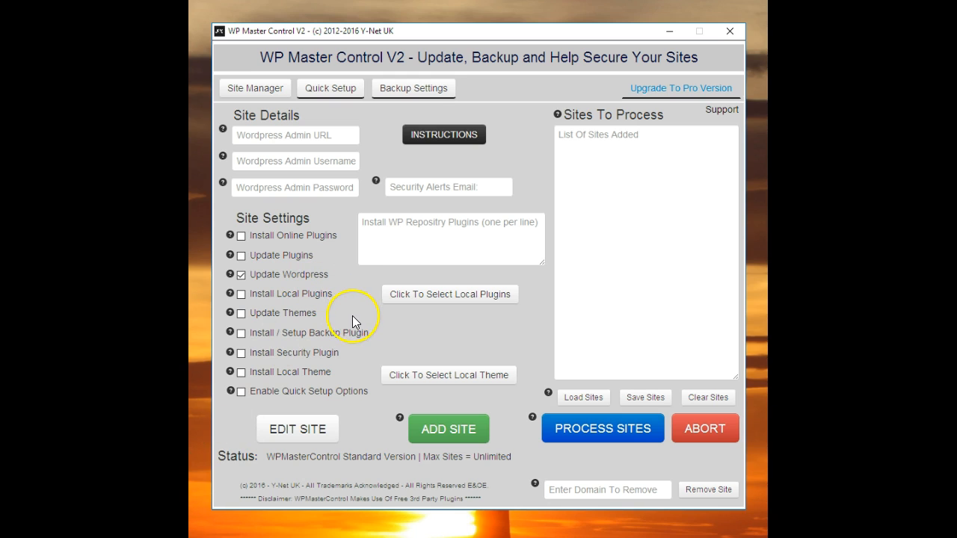
Read the built-in instructions, close them, and check the help tip for installing online plugins.
left_click(437, 142)
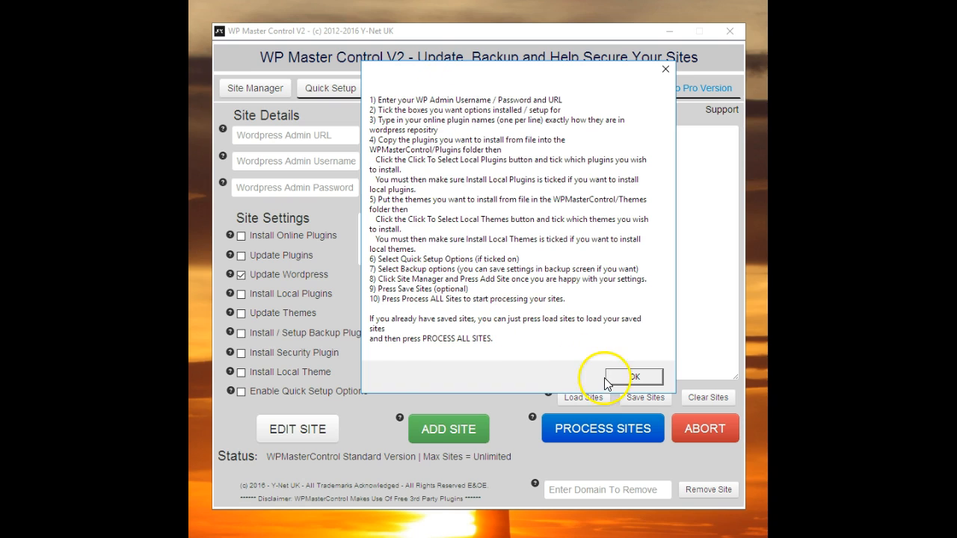
left_click(633, 377)
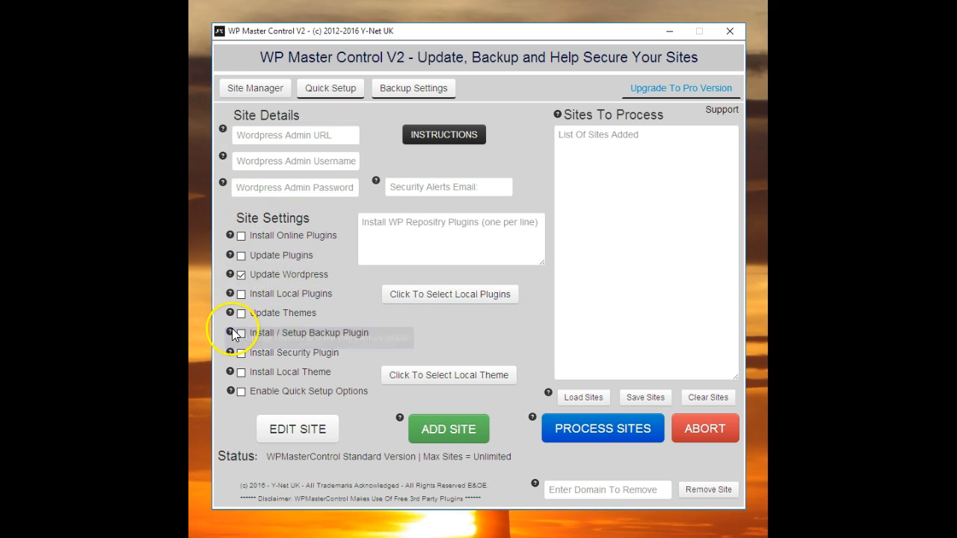
mouse_move(236, 236)
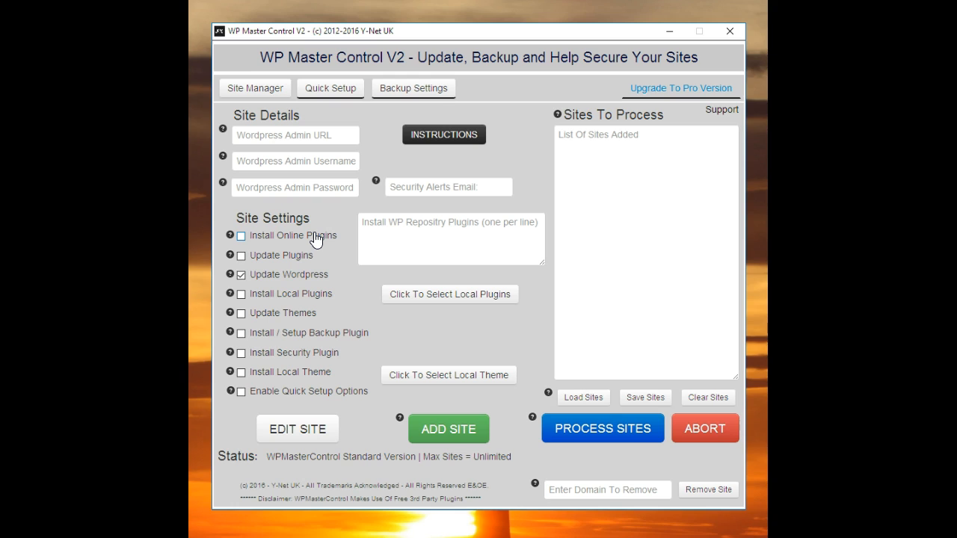
left_click(444, 243)
left_click(436, 296)
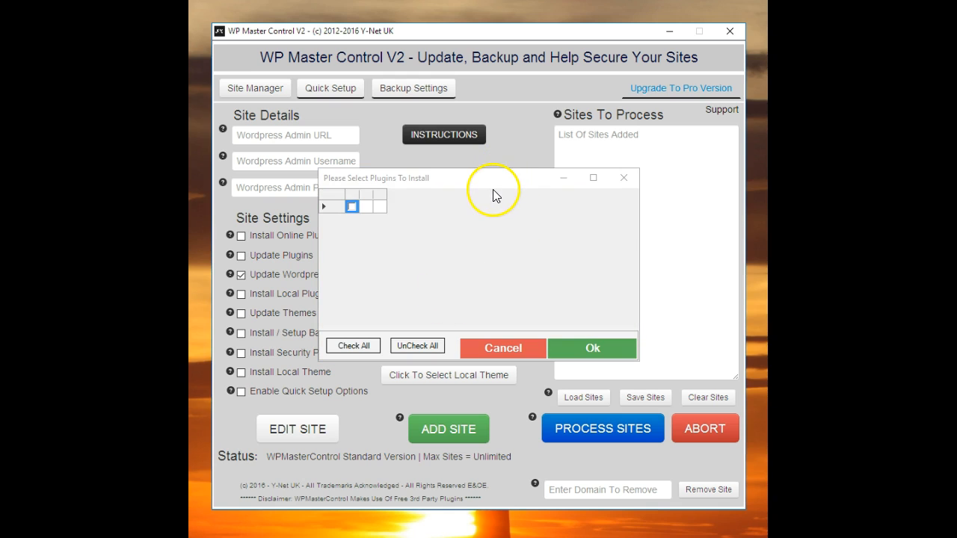
left_click_drag(470, 177, 504, 164)
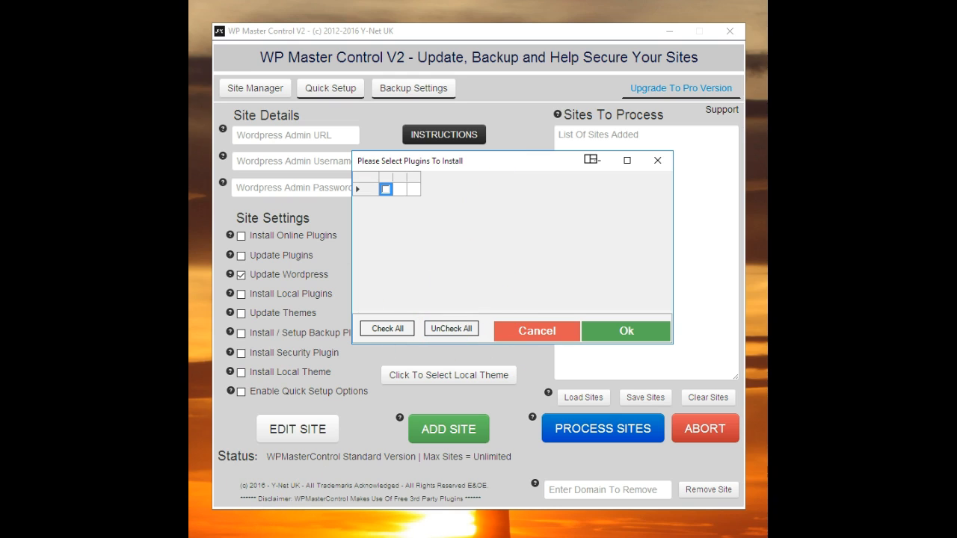
left_click(528, 331)
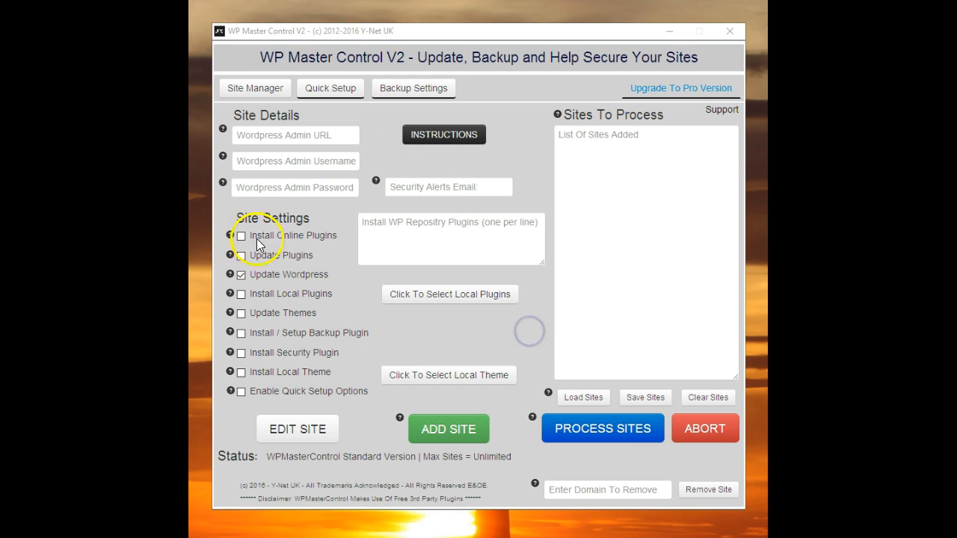
Select covertcontent.zip and sbpm.zip as the local plugins to install, and enable theme updates for the site.
left_click(427, 297)
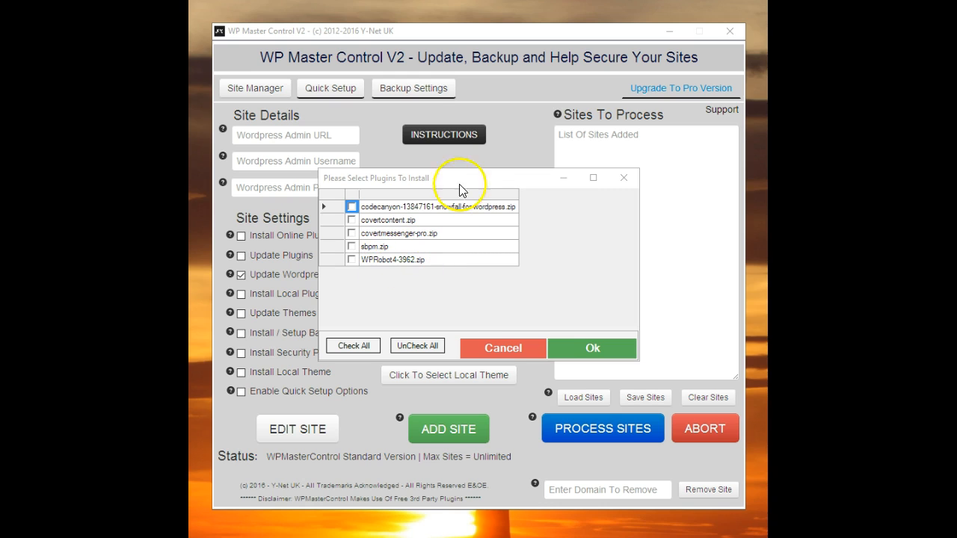
left_click(351, 246)
left_click(351, 221)
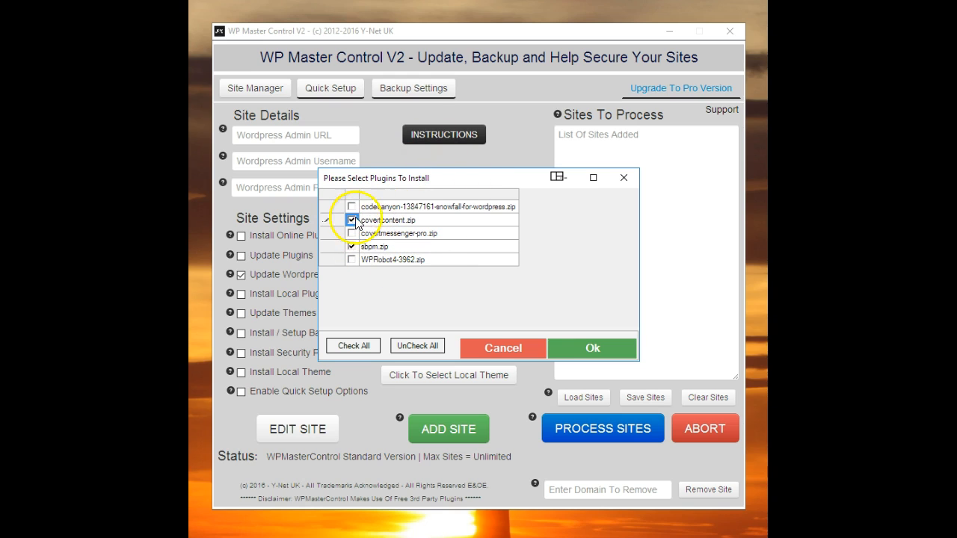
left_click(589, 348)
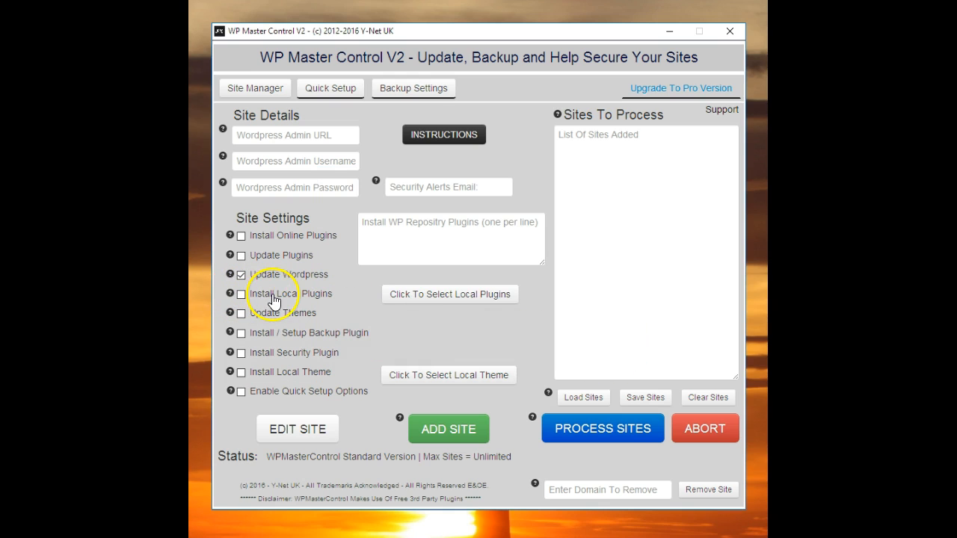
left_click(239, 315)
In the backup settings, set the file backup interval to Daily and retain 2 file backups.
left_click(395, 93)
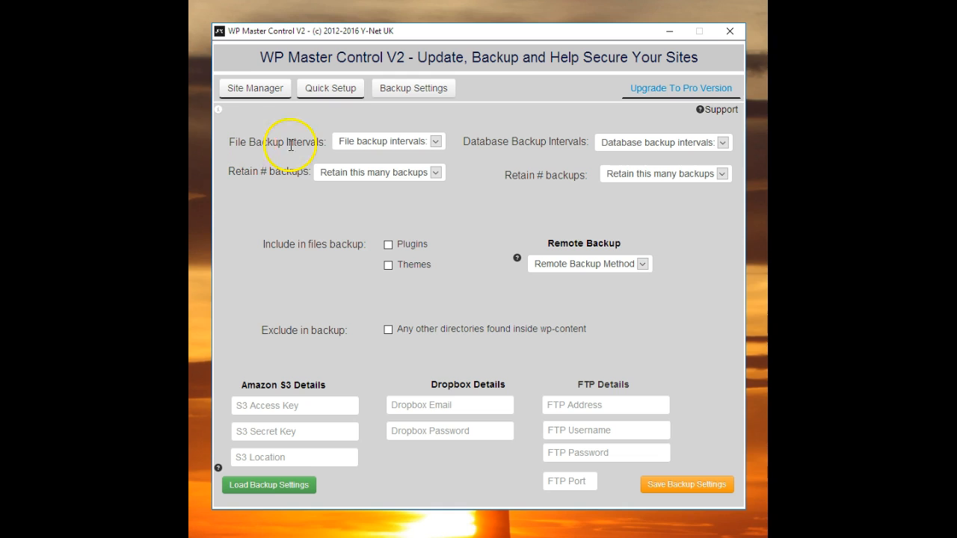
left_click(435, 141)
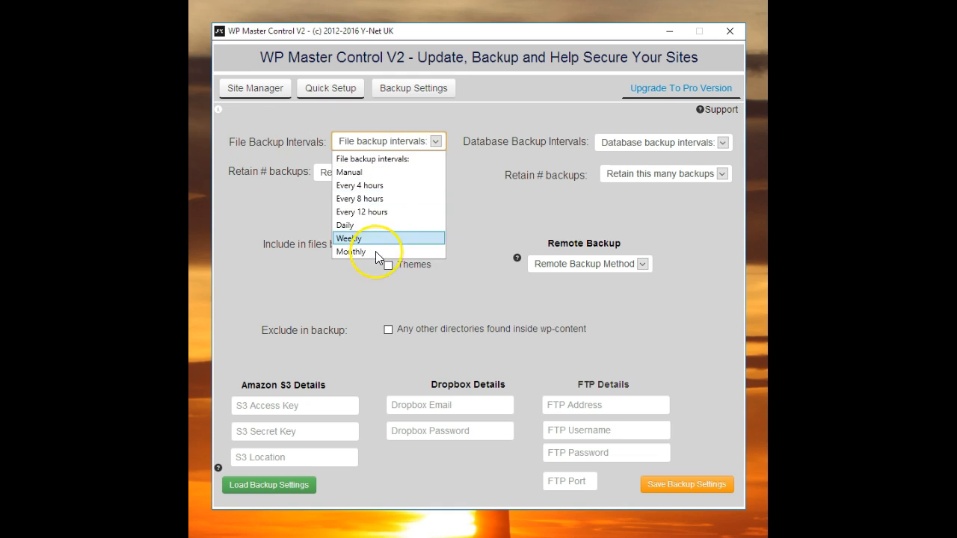
left_click(373, 225)
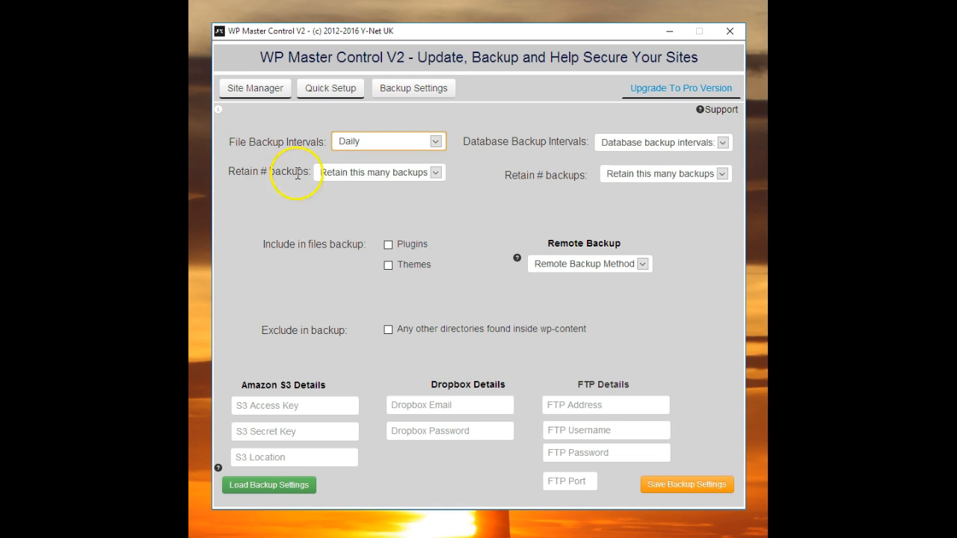
left_click(420, 174)
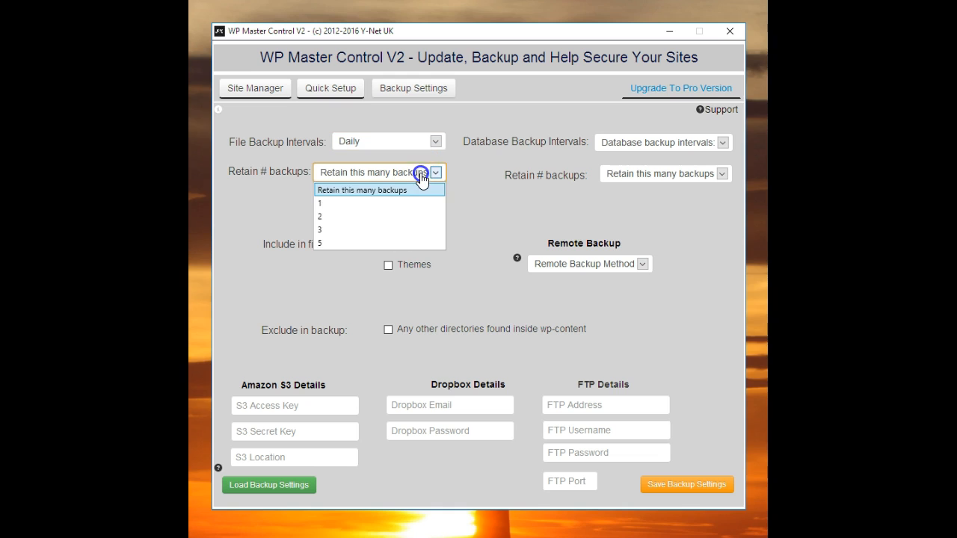
left_click(329, 216)
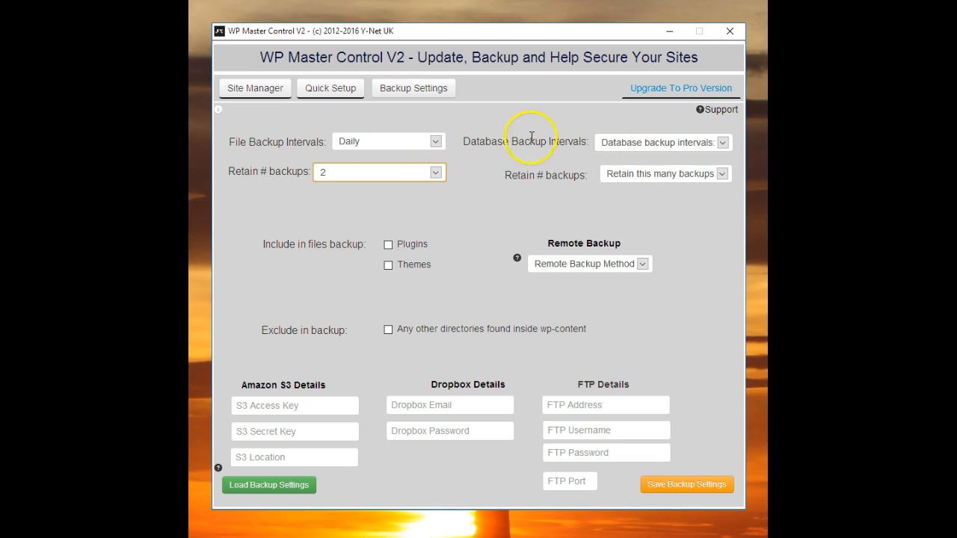
Set the database backup interval to Daily and retain 2 database backups.
left_click(700, 142)
left_click(669, 226)
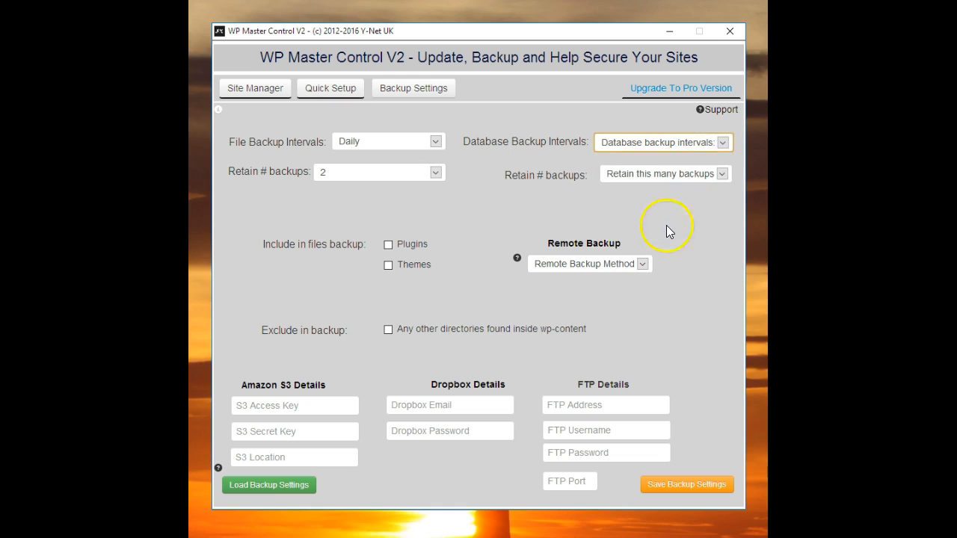
left_click(636, 173)
left_click(630, 217)
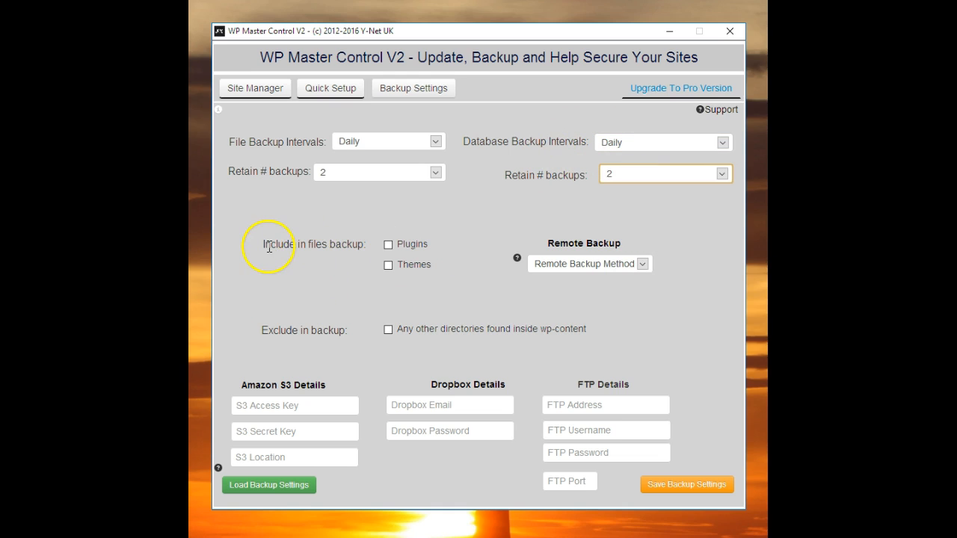
Include plugins in the files backup and set the remote backup method to None.
left_click(388, 247)
left_click(388, 267)
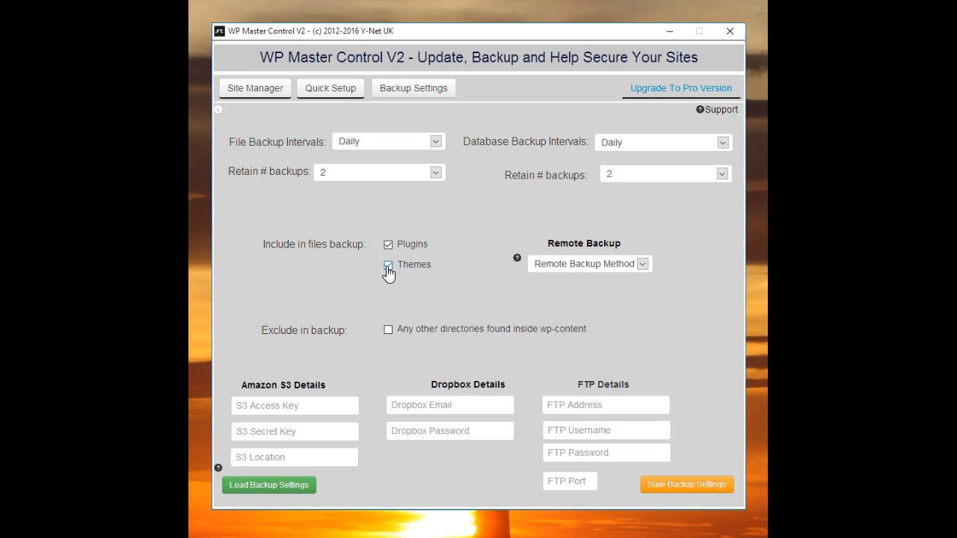
left_click(613, 269)
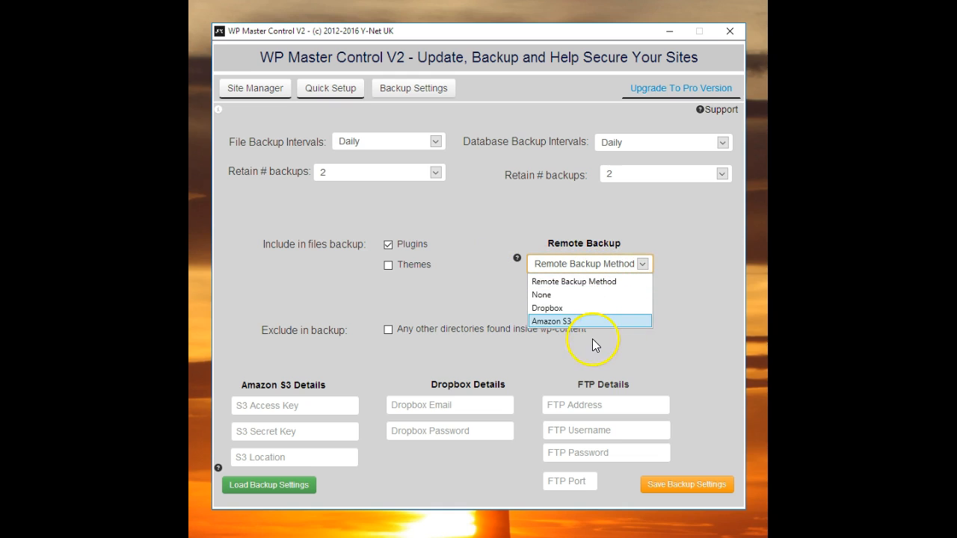
left_click(464, 295)
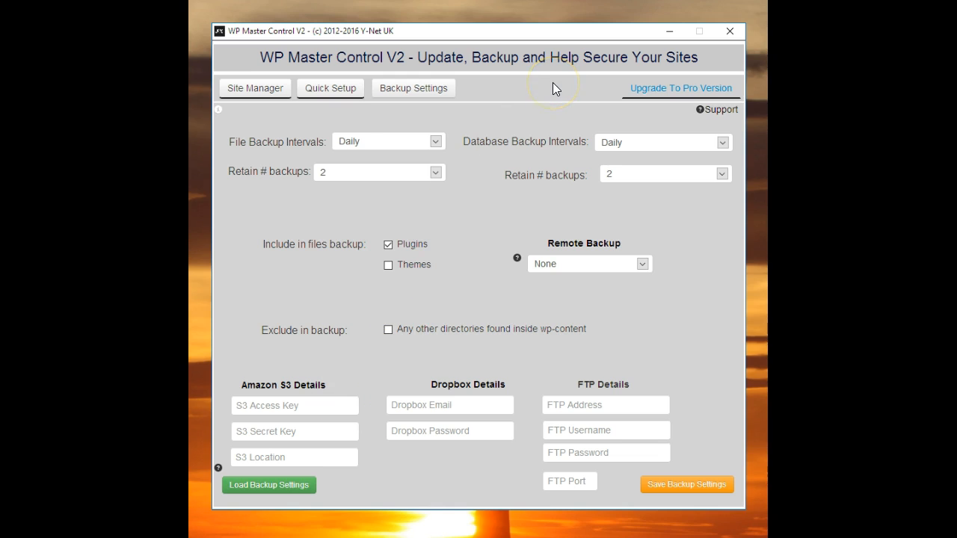
Enable local theme installation in the site settings, look at the local theme selection, and cancel it.
left_click(245, 91)
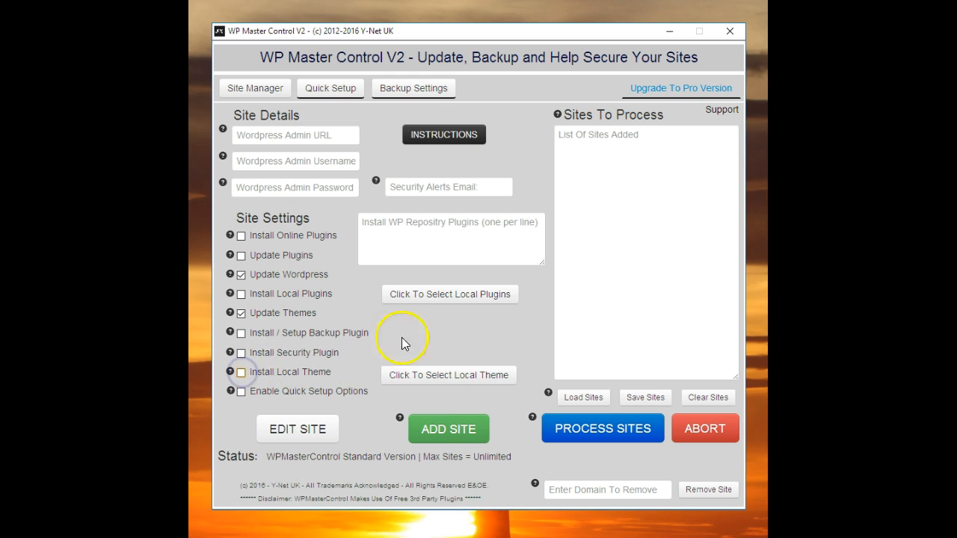
left_click(240, 374)
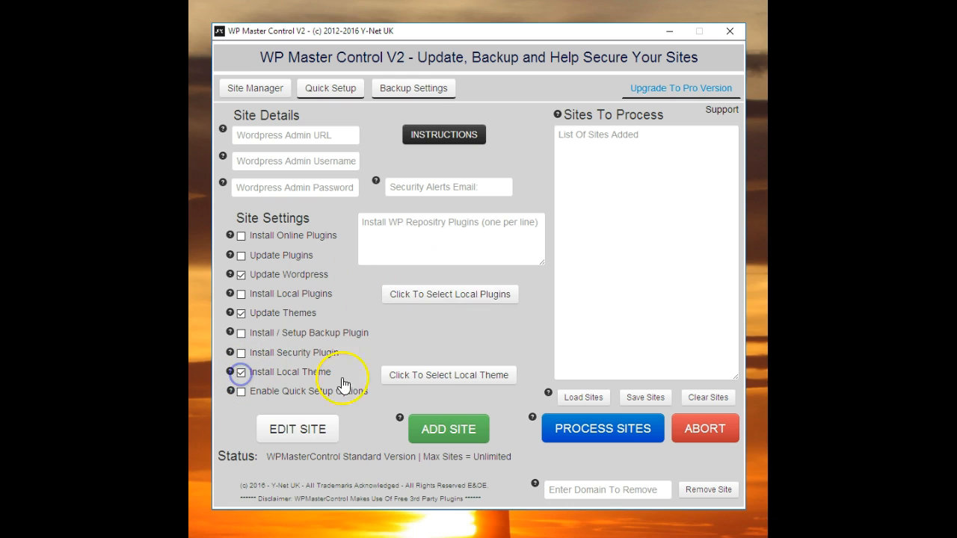
left_click(448, 381)
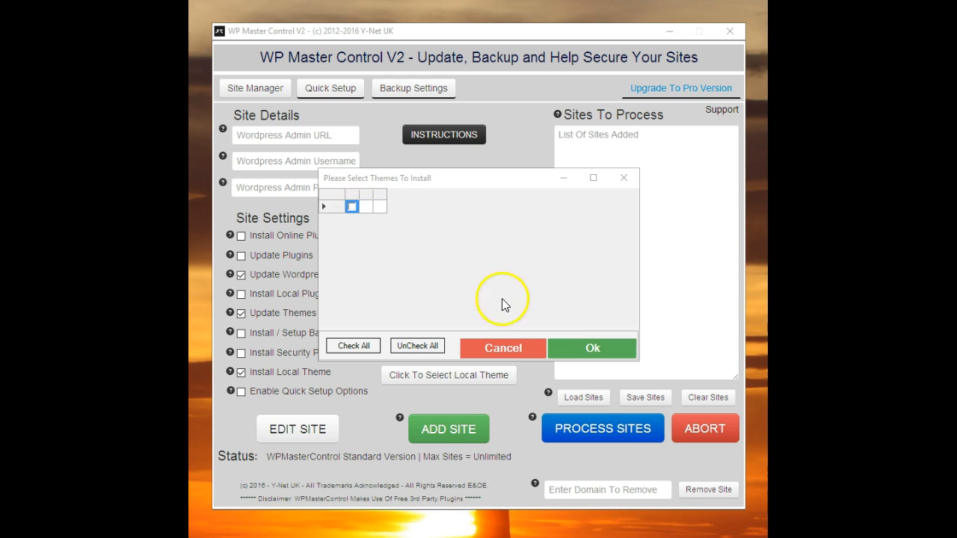
left_click(502, 345)
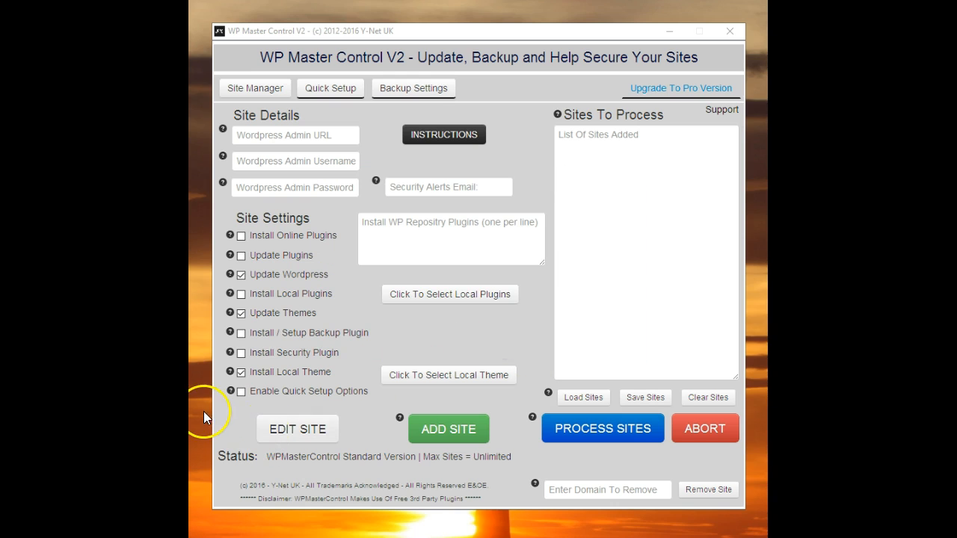
Look over the quick setup options and load the saved sites into the list of sites to process.
left_click(338, 91)
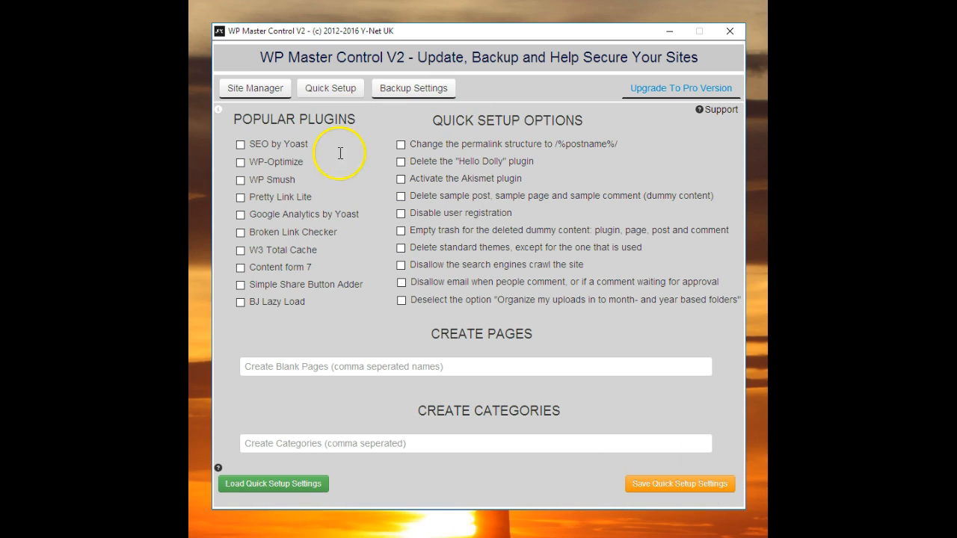
left_click(247, 93)
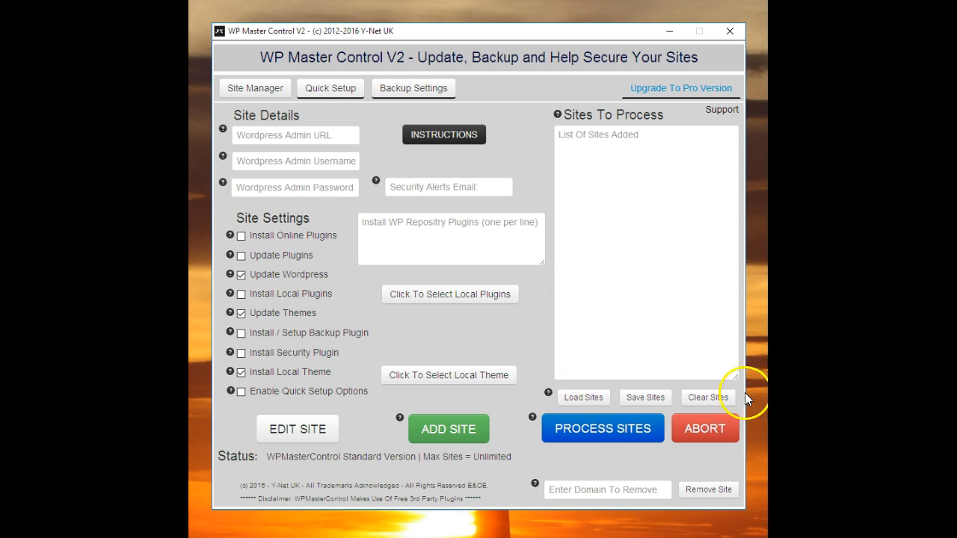
left_click(582, 398)
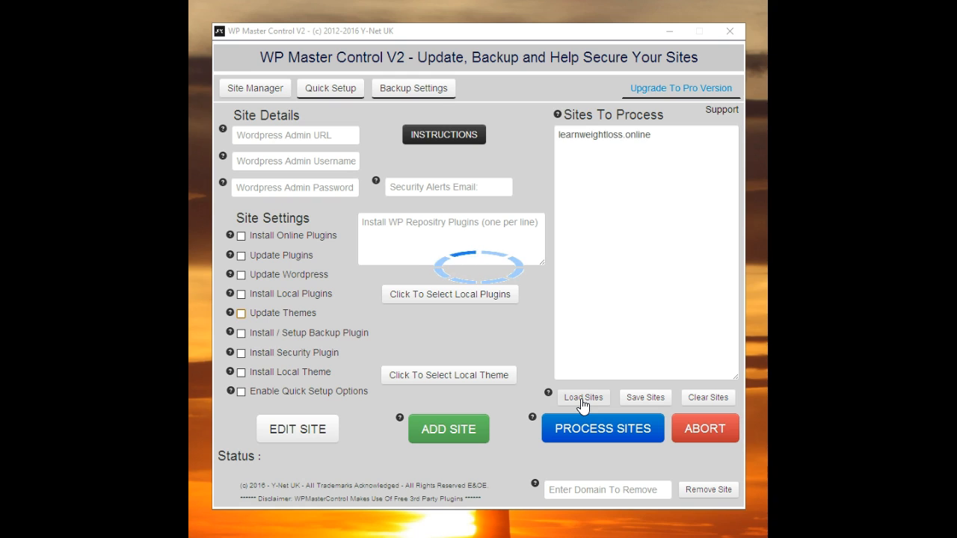
left_click(583, 404)
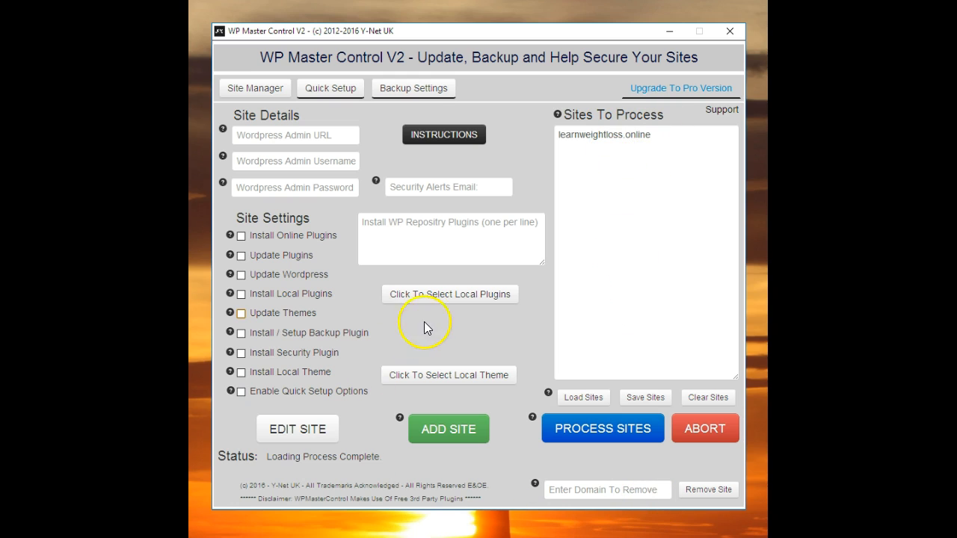
Load the saved quick setup settings and return to the site manager.
left_click(323, 88)
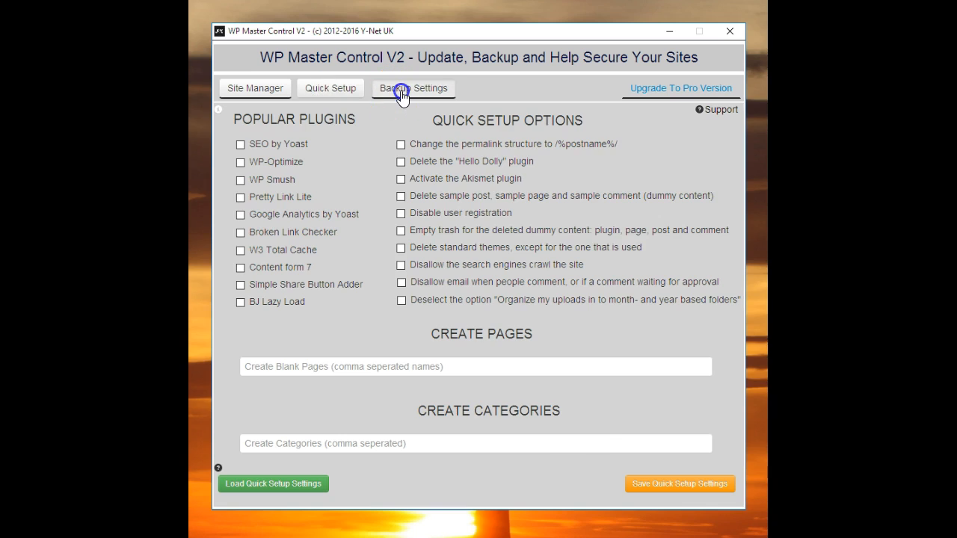
left_click(402, 92)
left_click(317, 90)
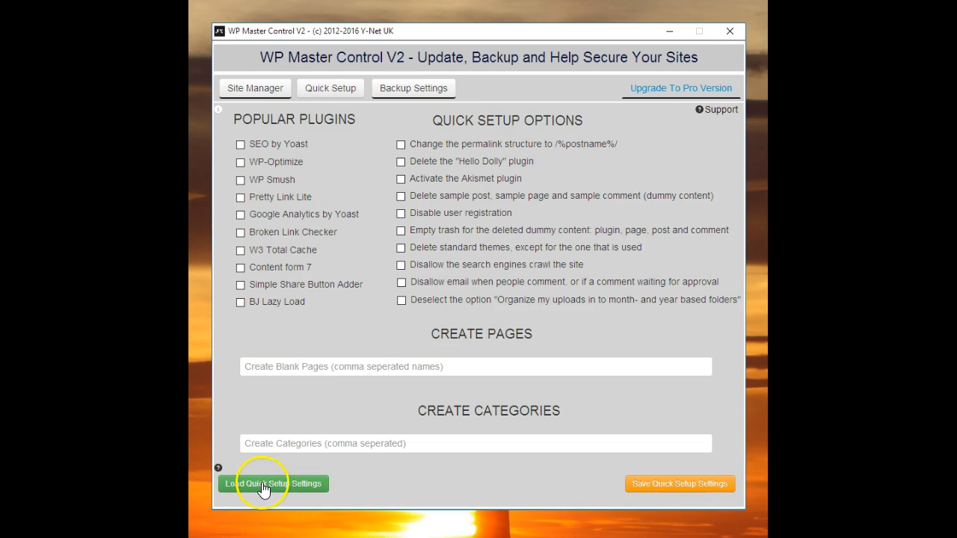
left_click(263, 485)
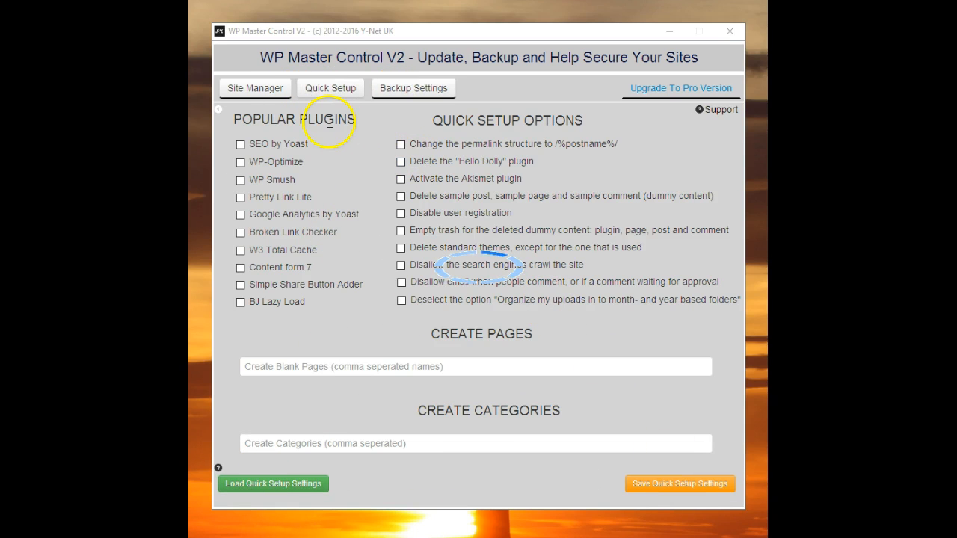
left_click(255, 90)
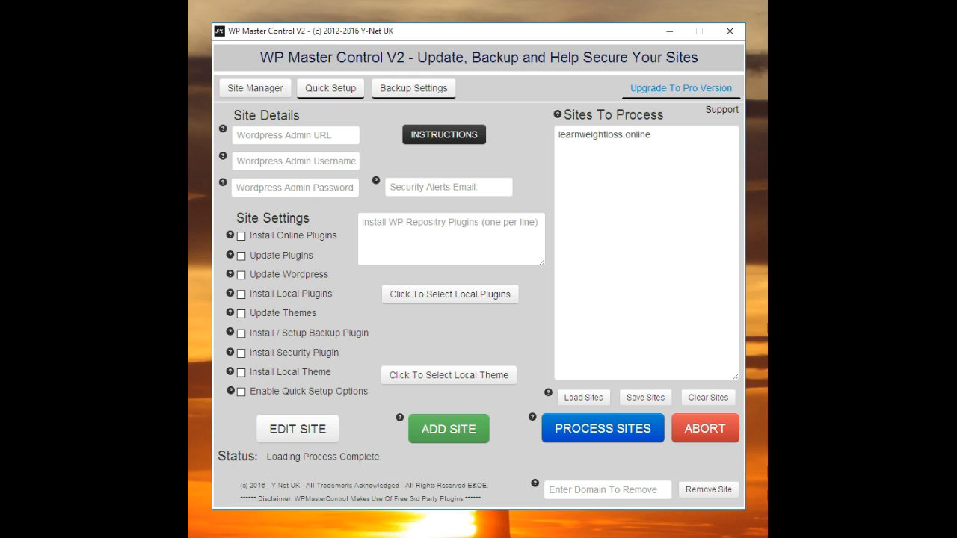
Check the list of sites to process and review the quick setup options again, returning to the site manager.
left_click(389, 377)
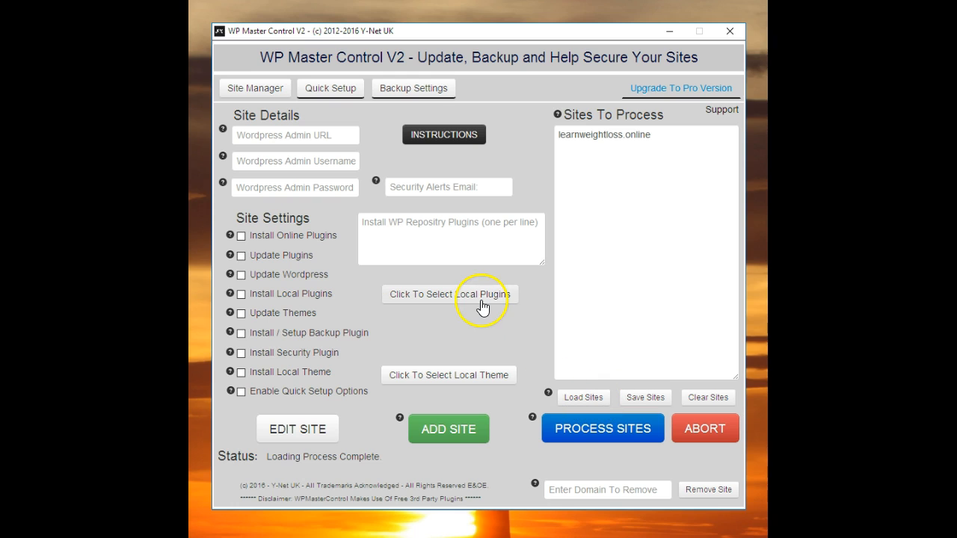
left_click(666, 134)
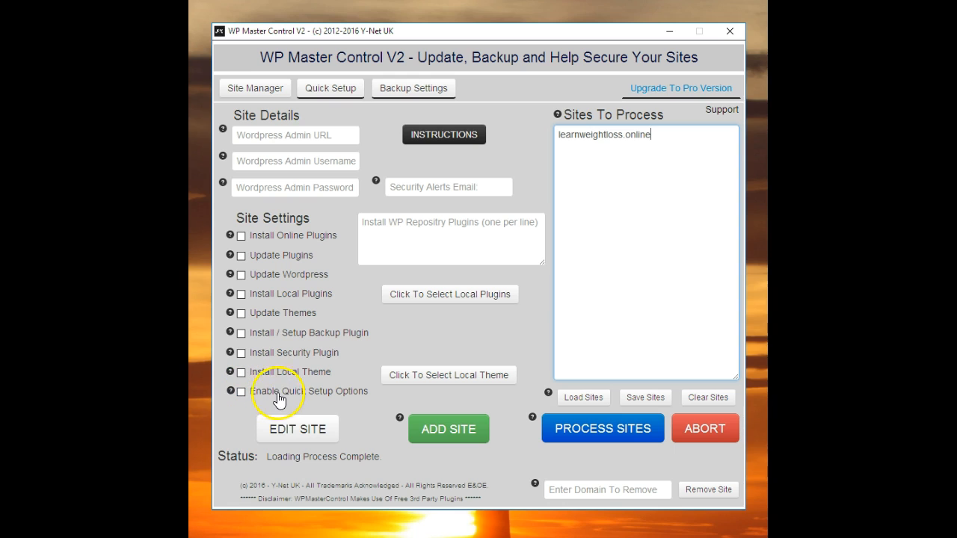
left_click(314, 93)
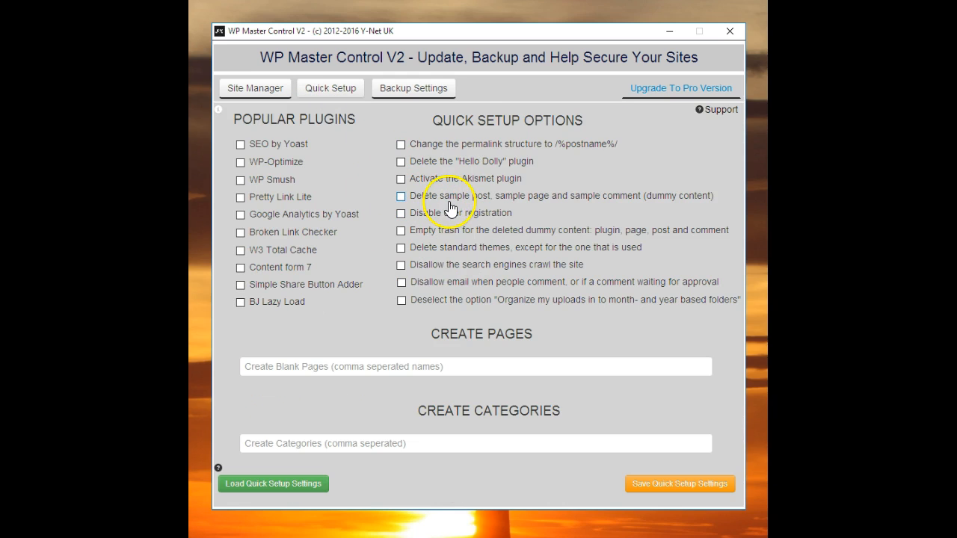
left_click(253, 89)
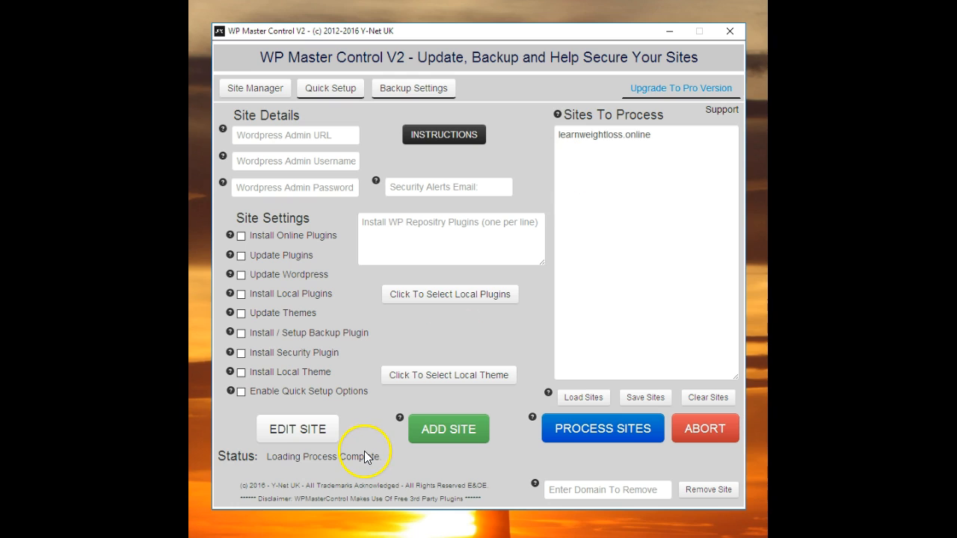
Open learnweightloss.online for editing, move the change prompt out of the way, and toggle Update Themes off and back on.
left_click(298, 432)
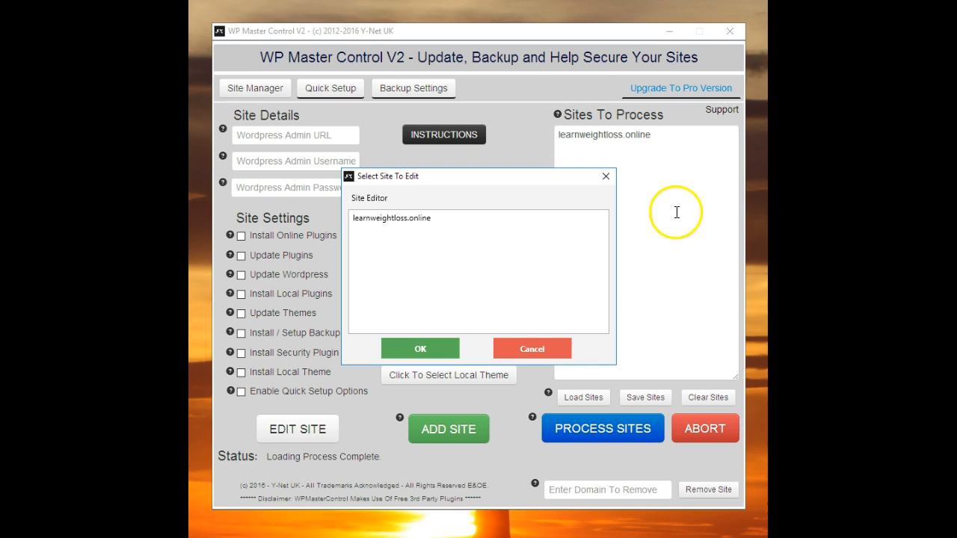
left_click(396, 219)
left_click(396, 218)
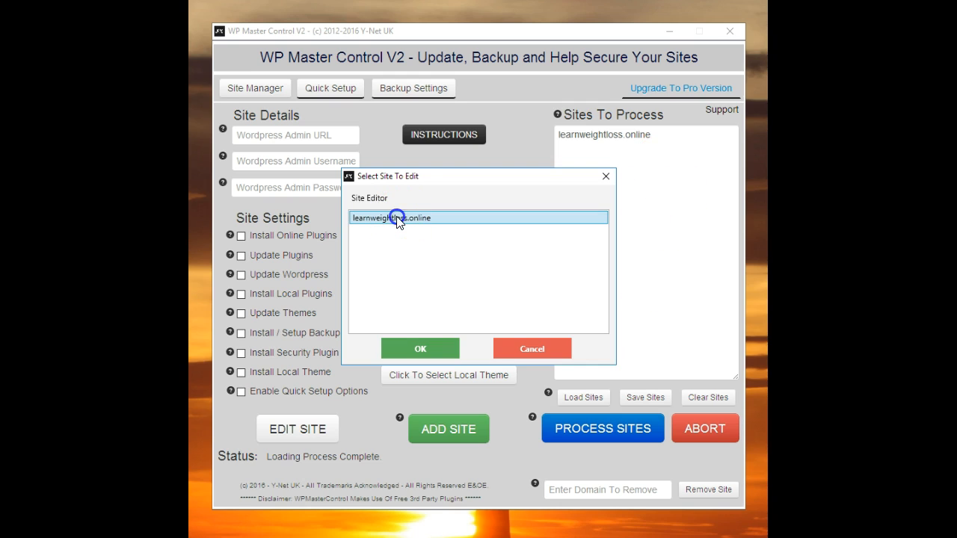
left_click(421, 348)
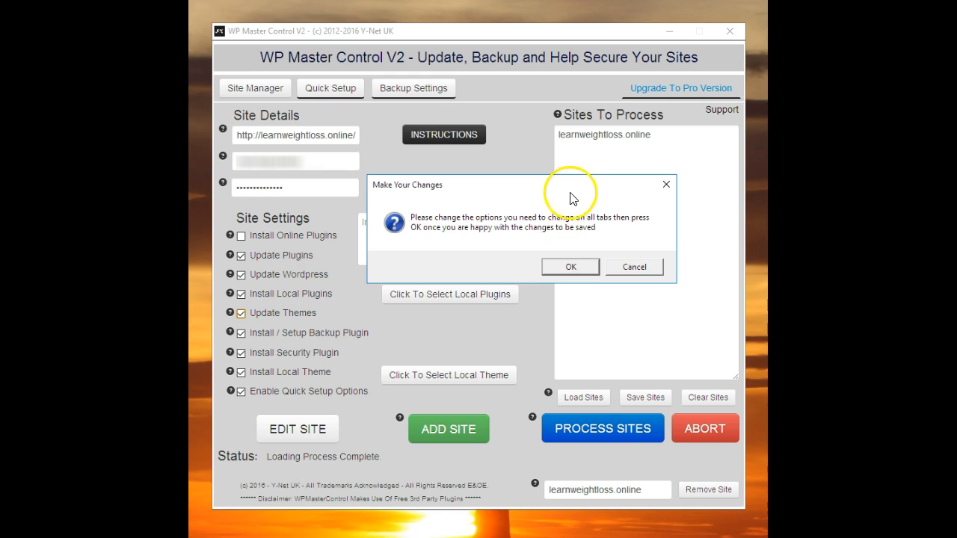
left_click_drag(572, 187, 501, 527)
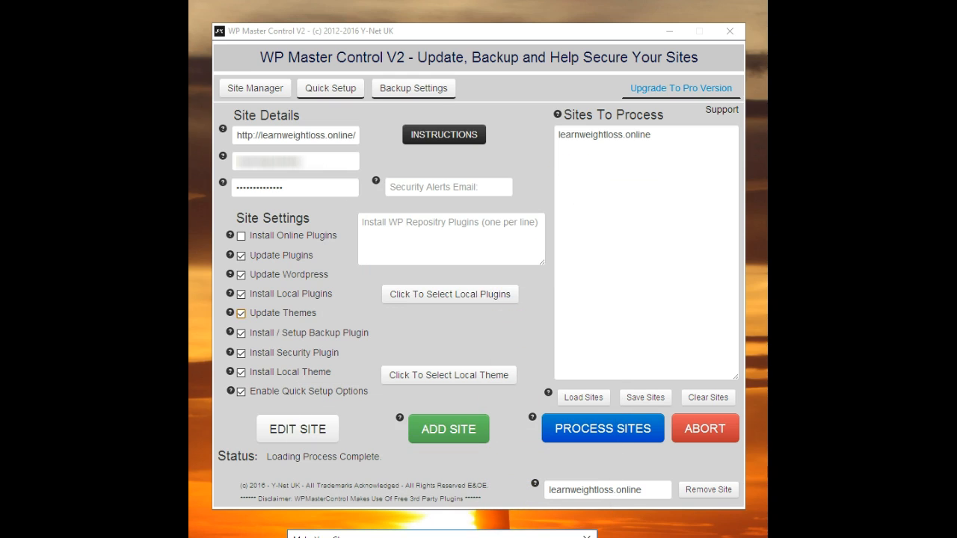
left_click(242, 314)
left_click(242, 313)
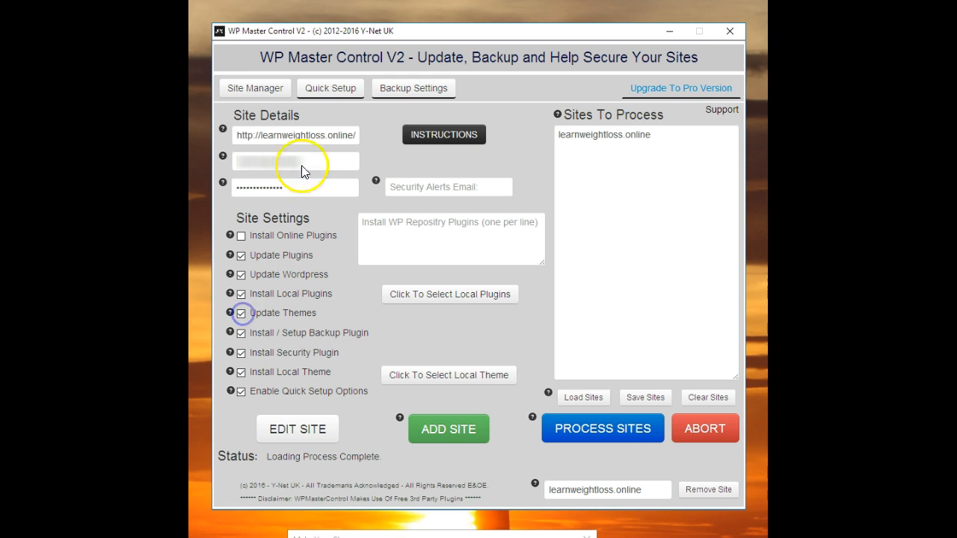
In the quick setup options, disable deleting the standard themes and deleting the sample post, page and comment.
left_click(327, 89)
left_click(401, 248)
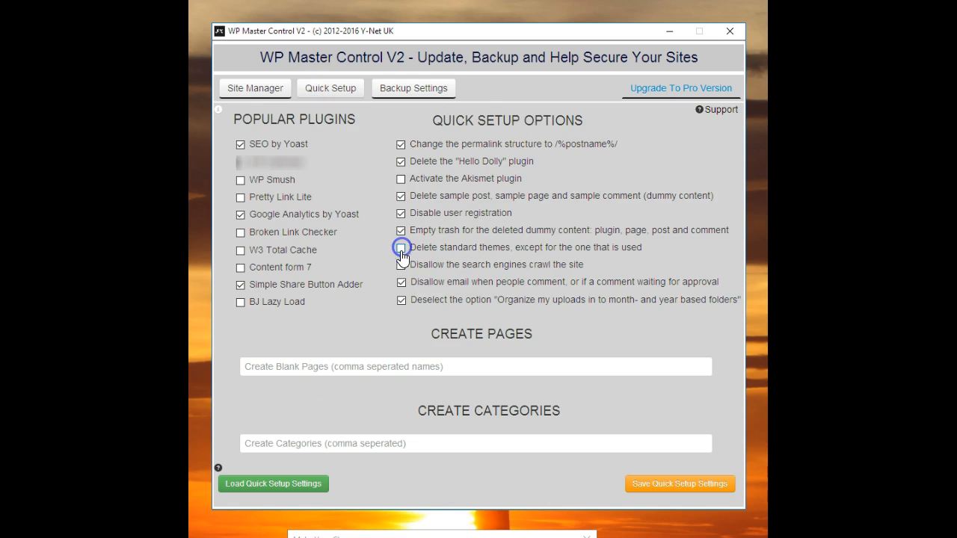
left_click(401, 195)
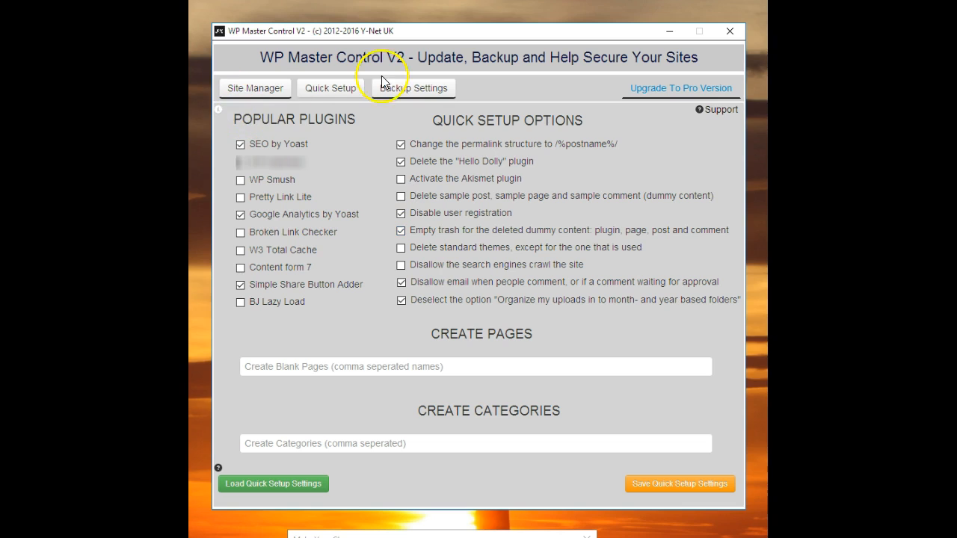
Set the number of retained database backups to 3 in the backup settings.
left_click(390, 87)
left_click(652, 177)
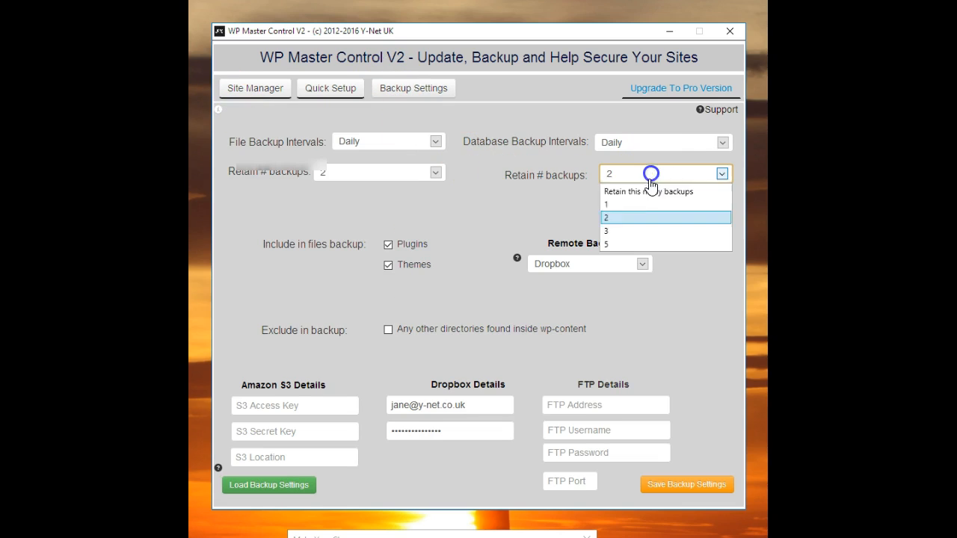
left_click(640, 228)
Return to the site manager, bring the change prompt back into view and confirm it to save the site's edits.
left_click(250, 87)
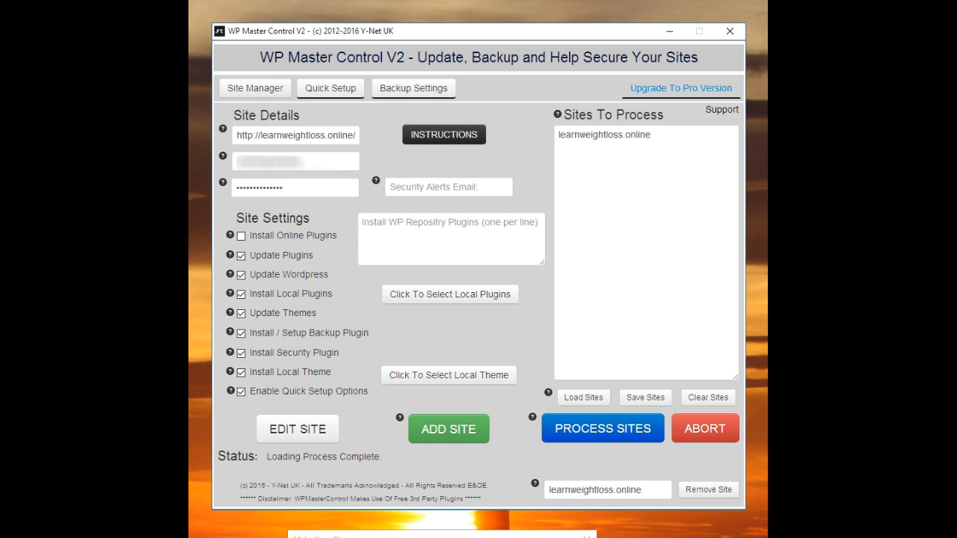
left_click_drag(486, 536, 499, 273)
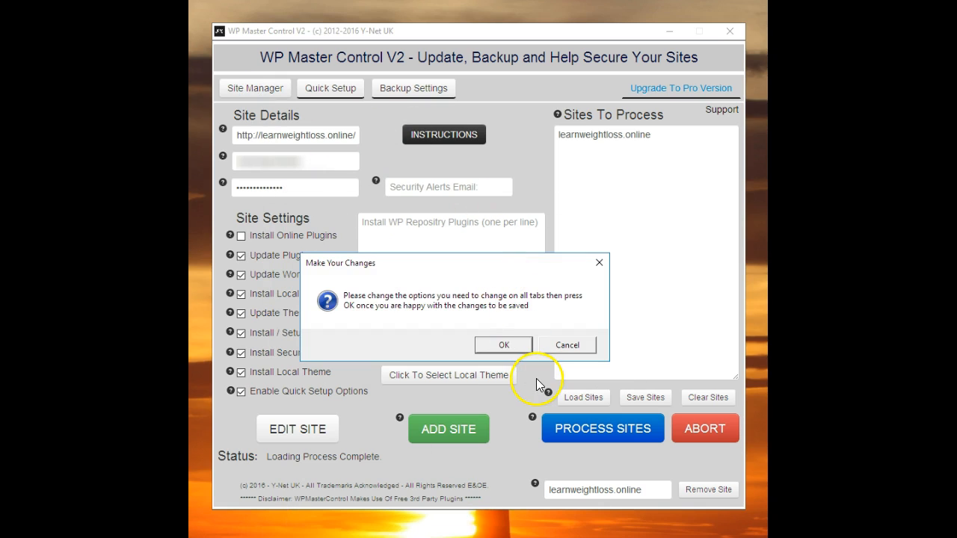
left_click(497, 346)
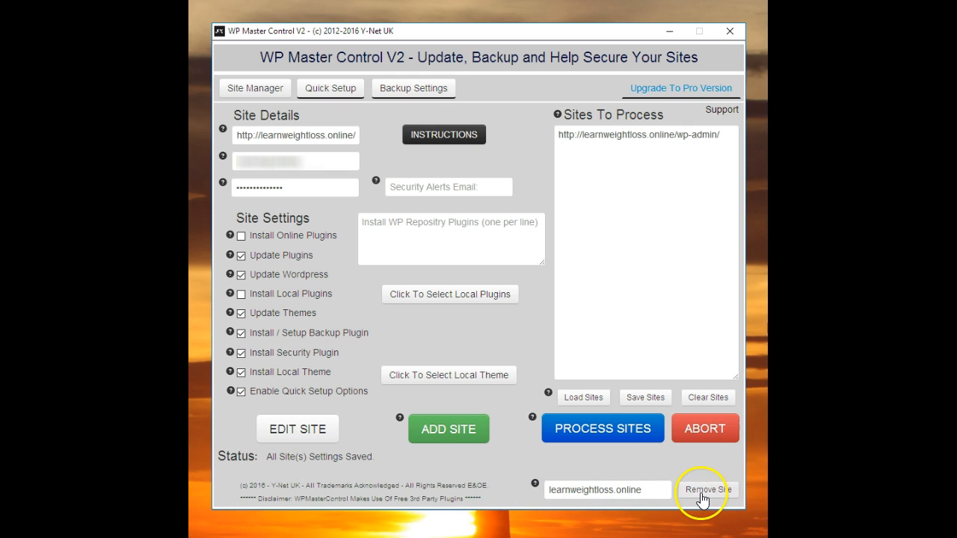
Review the edited site's quick setup options and backup settings, returning to the site manager.
left_click(321, 88)
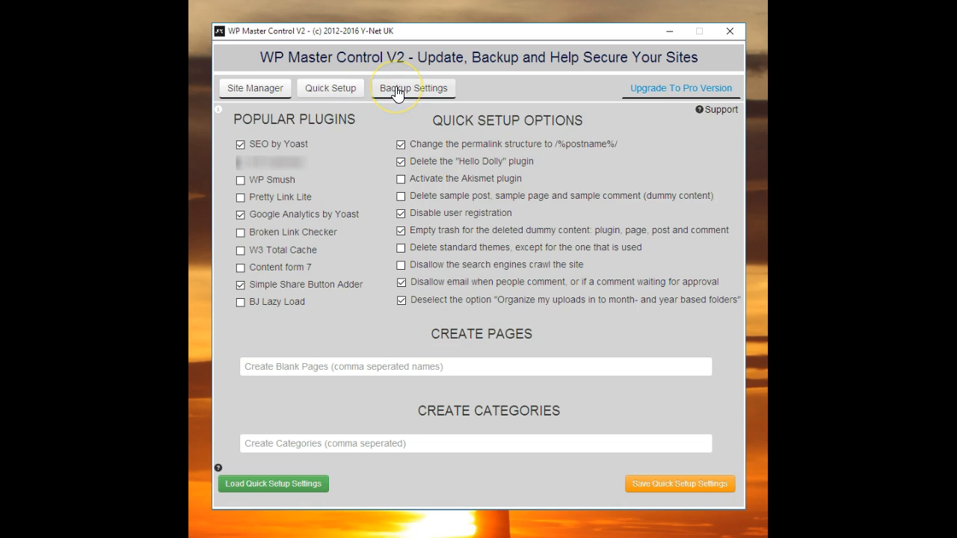
left_click(396, 89)
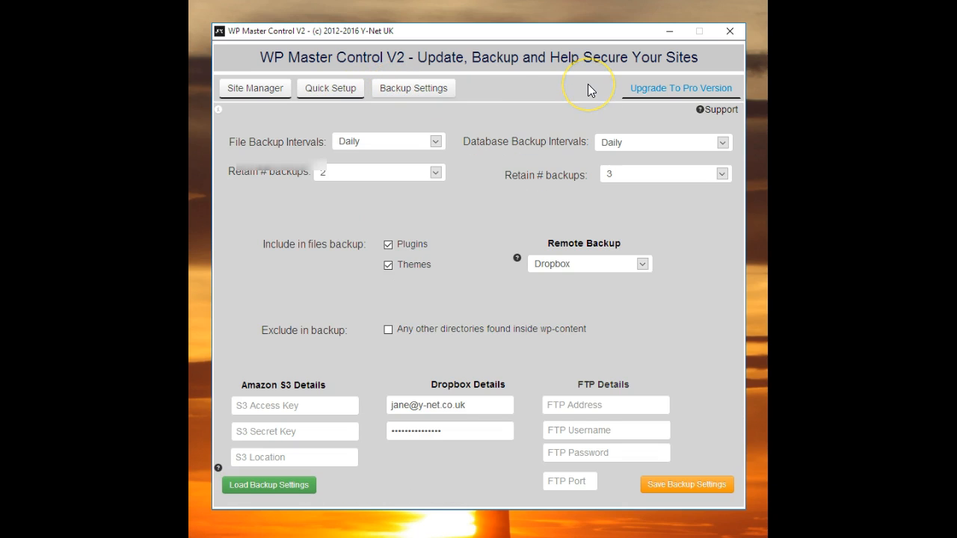
left_click(269, 88)
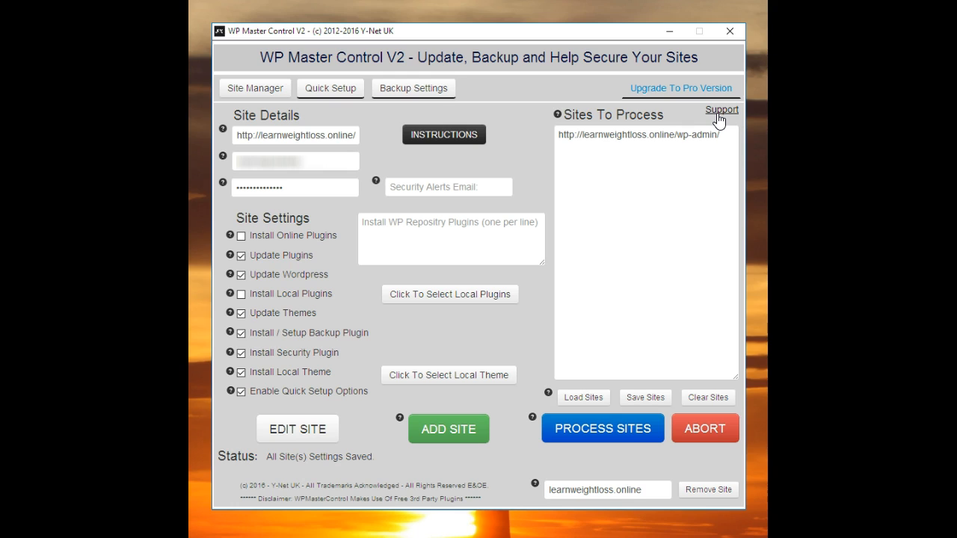
Open the support link, look over the Pro version upgrade page, and return to the site manager.
left_click(719, 114)
left_click(651, 89)
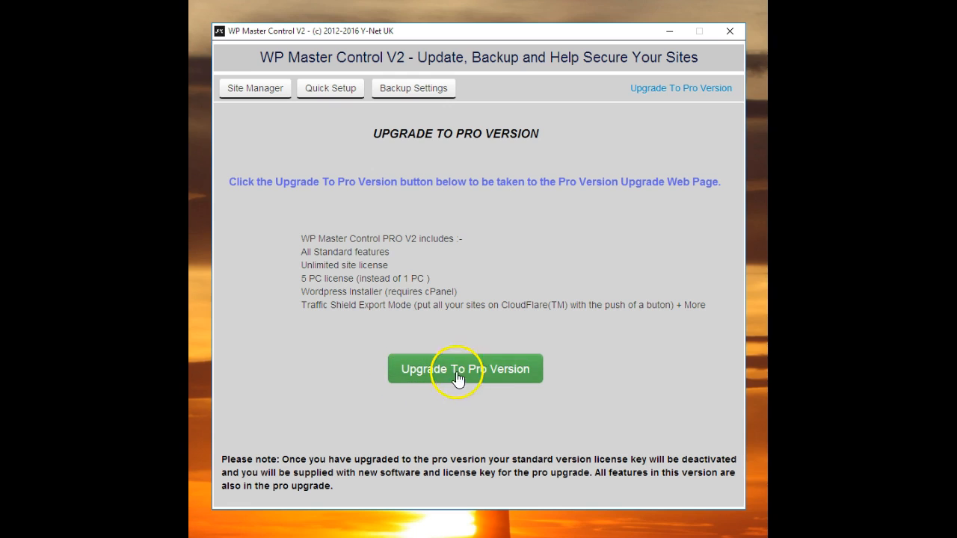
left_click(253, 95)
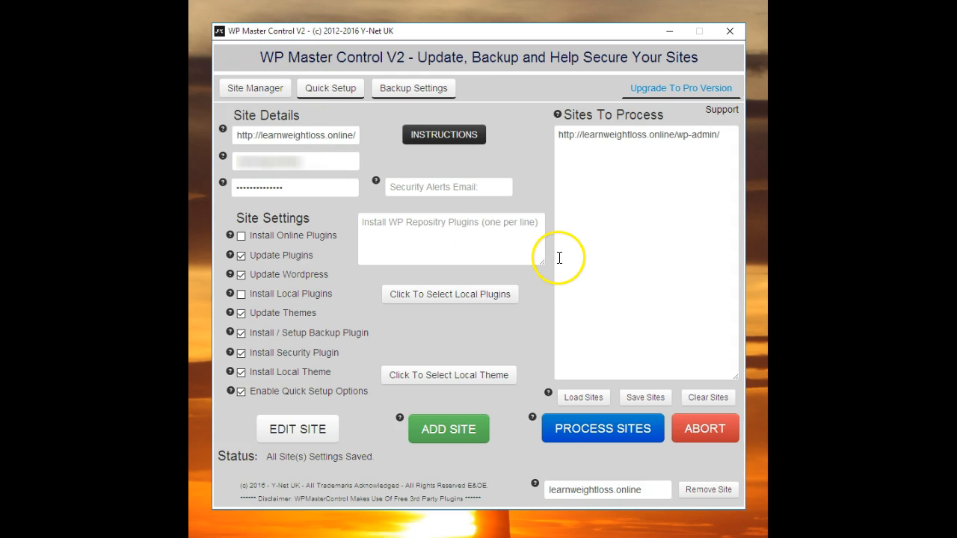